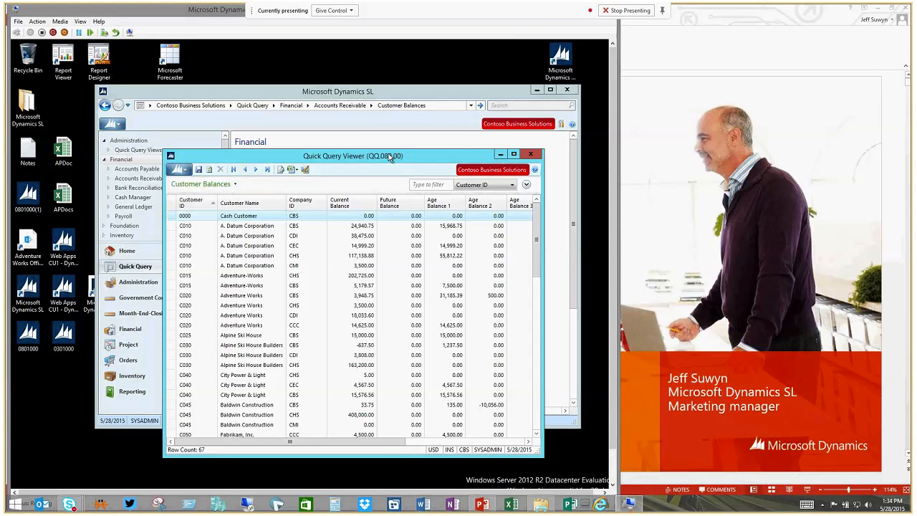
Reposition and enlarge the Quick Query Viewer window to fit the Customer Balances columns through Credit Limit.
{"action": "left_click_drag", "start_coordinate": [391, 157], "coordinate": [346, 155]}
{"action": "left_click_drag", "start_coordinate": [488, 213], "coordinate": [599, 212]}
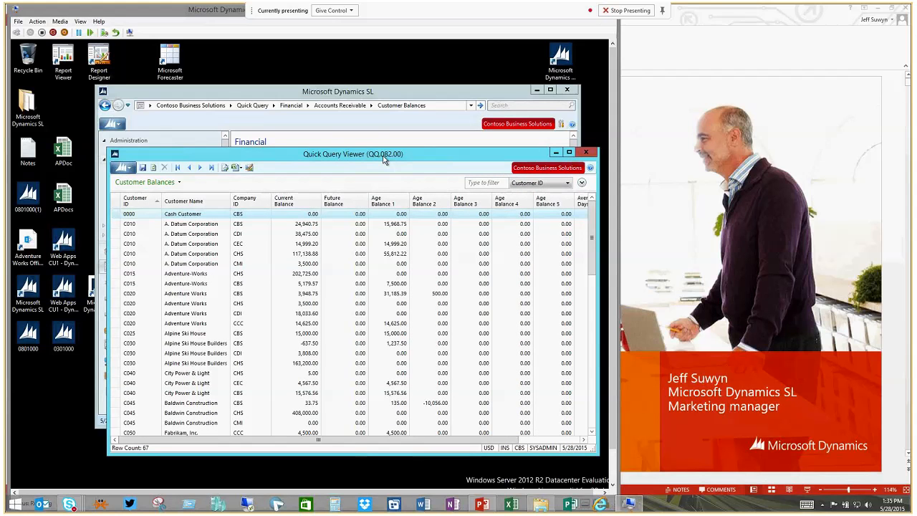
{"action": "left_click_drag", "start_coordinate": [383, 159], "coordinate": [322, 147]}
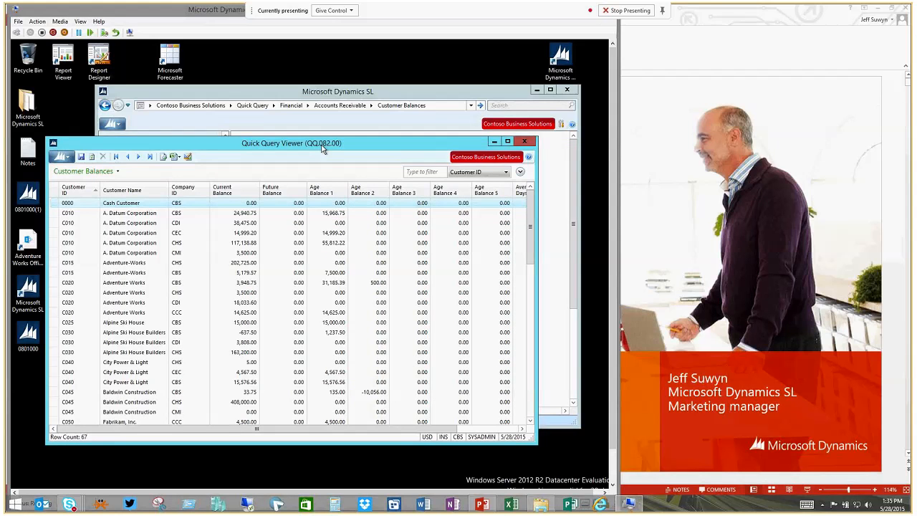
{"action": "left_click_drag", "start_coordinate": [323, 148], "coordinate": [300, 89]}
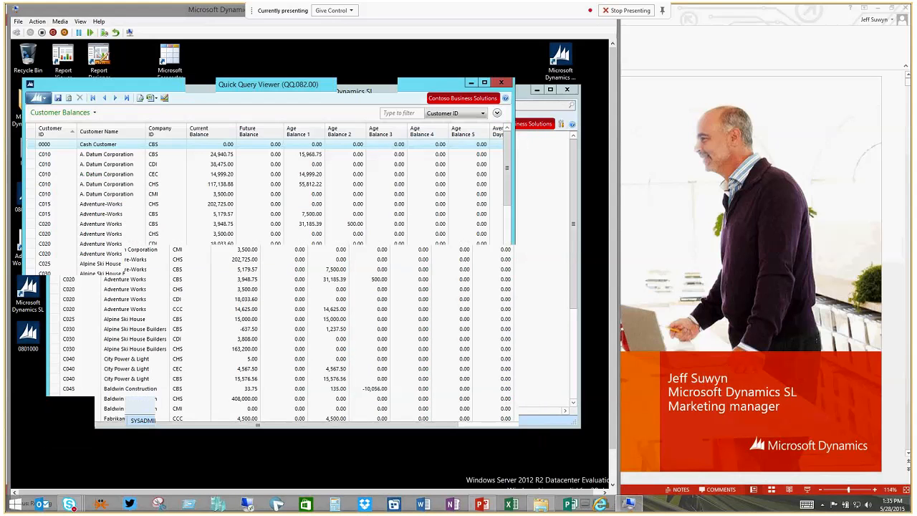
{"action": "left_click_drag", "start_coordinate": [511, 391], "coordinate": [592, 454]}
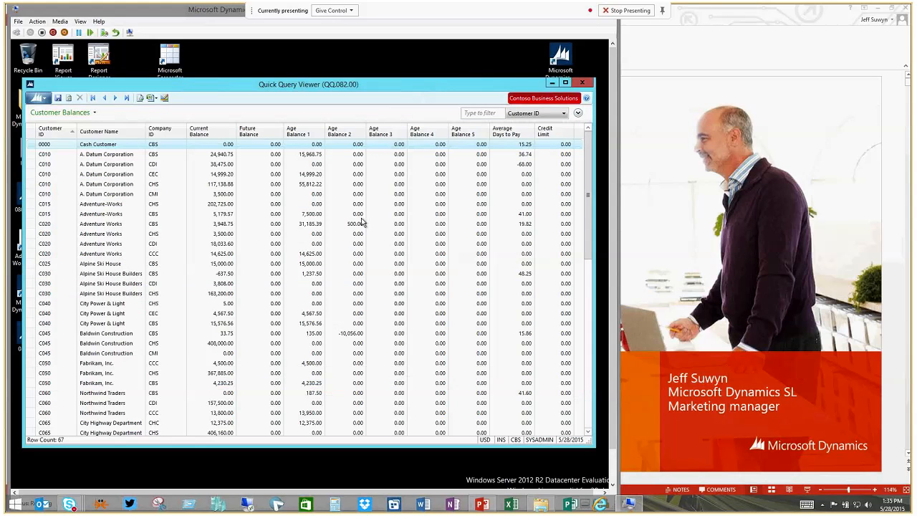
Remove the Future Balance column from the Customer Balances query.
{"action": "right_click", "coordinate": [256, 133]}
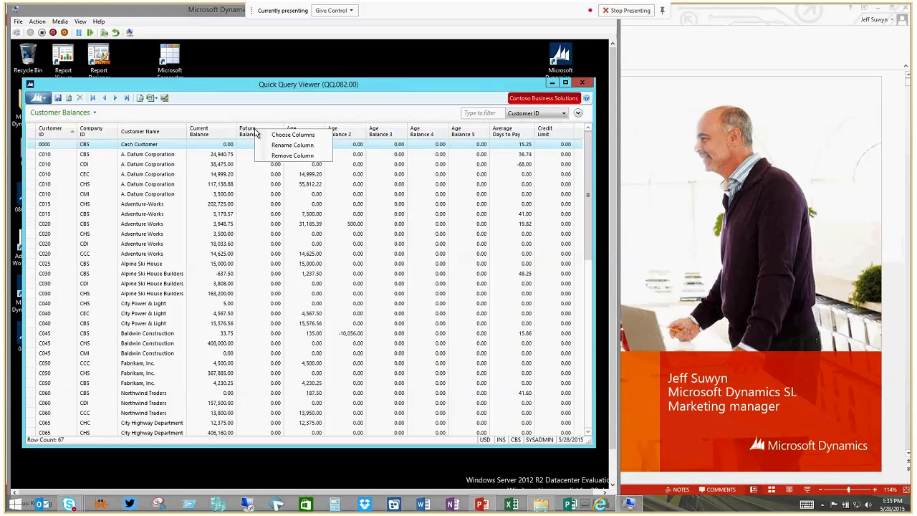
{"action": "left_click", "coordinate": [277, 157]}
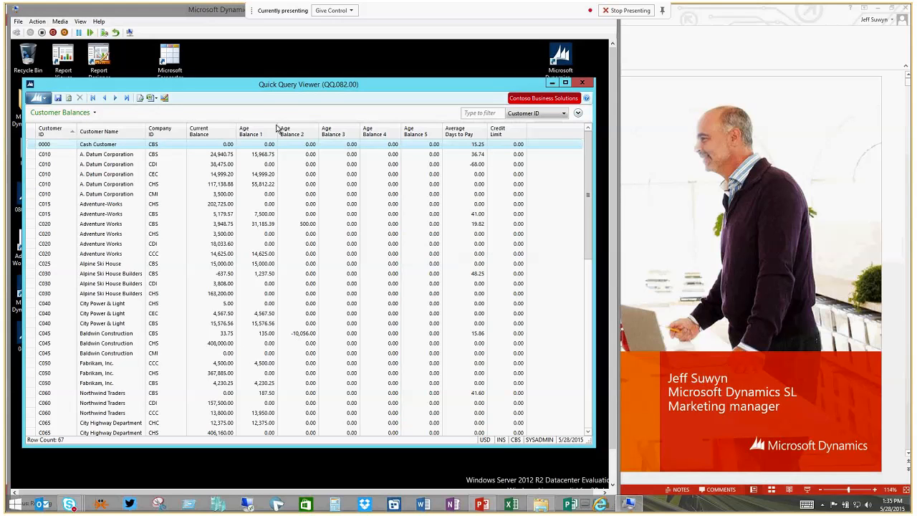
{"action": "right_click", "coordinate": [119, 136]}
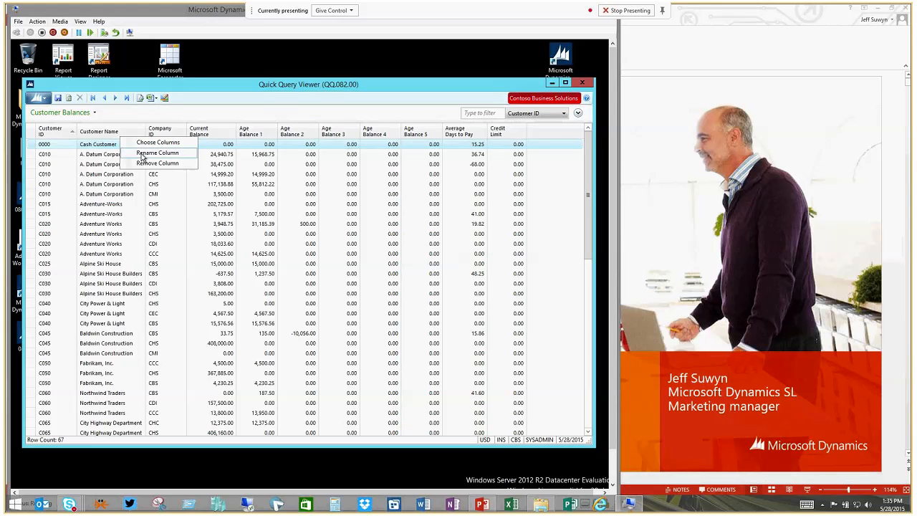
{"action": "left_click", "coordinate": [231, 115]}
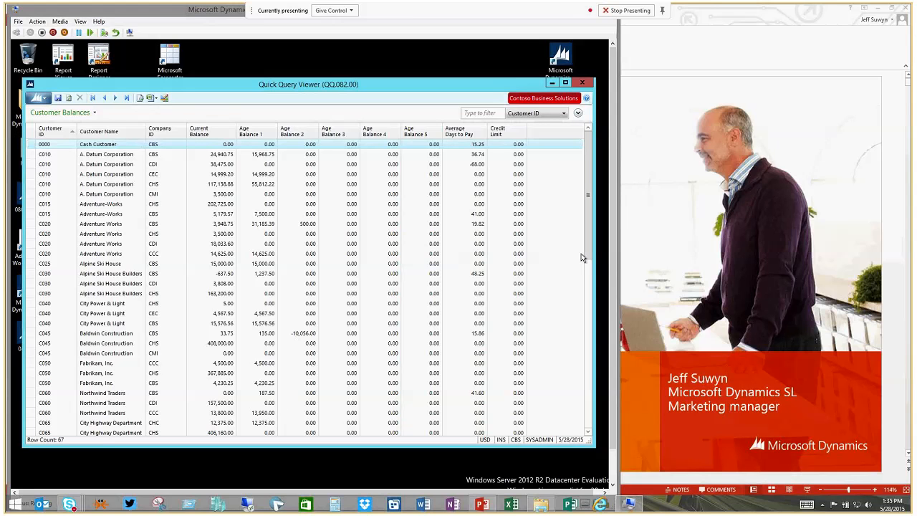
Expand the filter area and add a filter where Customer ID contains 01.
{"action": "left_click", "coordinate": [579, 115]}
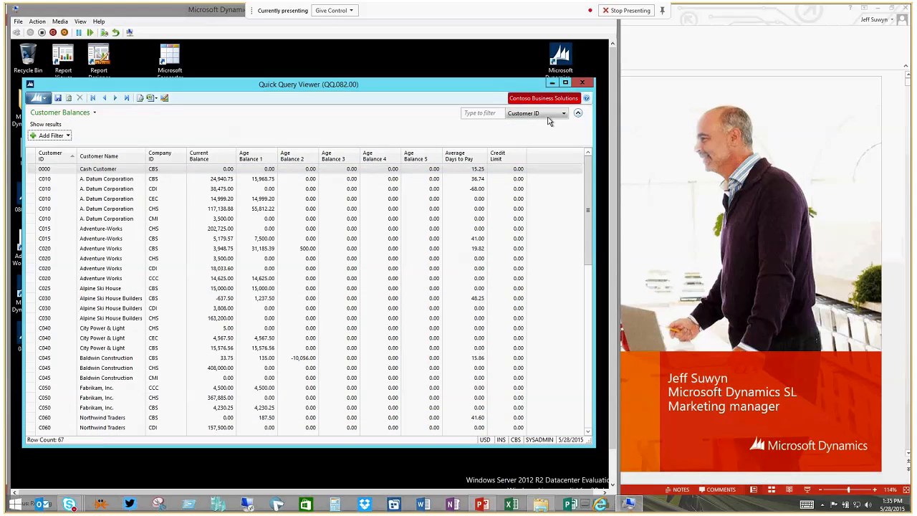
{"action": "left_click", "coordinate": [60, 139]}
{"action": "type", "text": "01"}
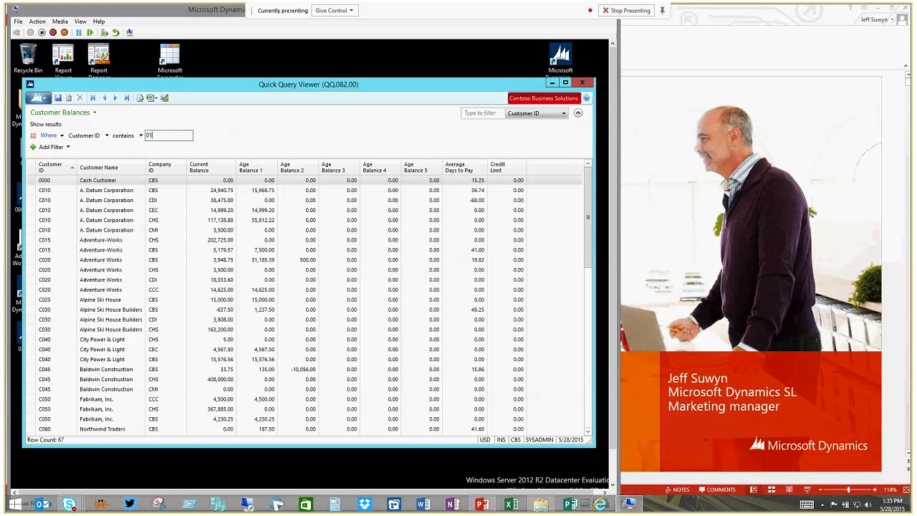
{"action": "key", "text": "Tab"}
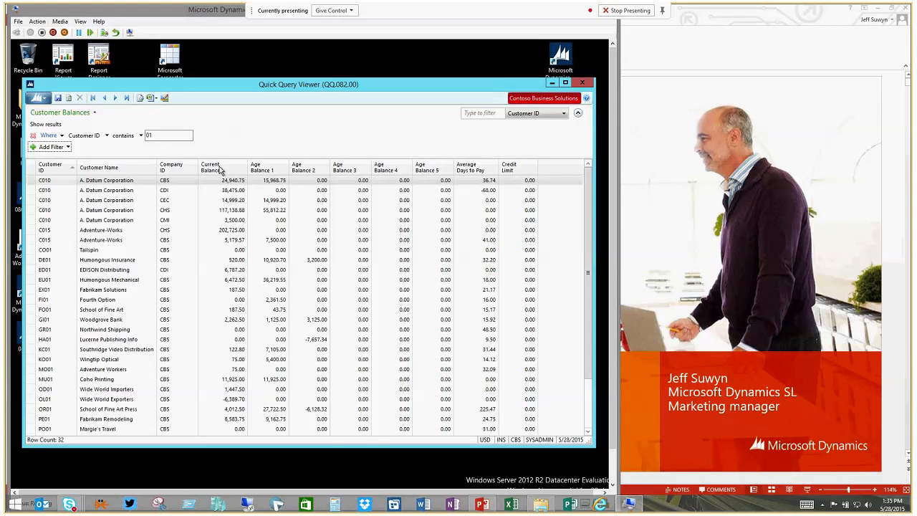
Select the A. Datum Corporation row for company CDI and look at its available drill-down options.
{"action": "left_click", "coordinate": [87, 193]}
{"action": "right_click", "coordinate": [87, 195]}
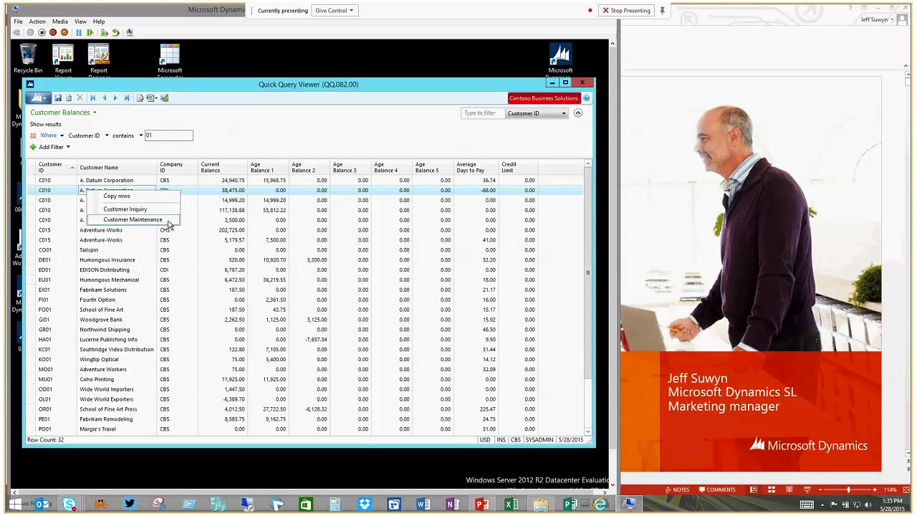
{"action": "left_click", "coordinate": [129, 209]}
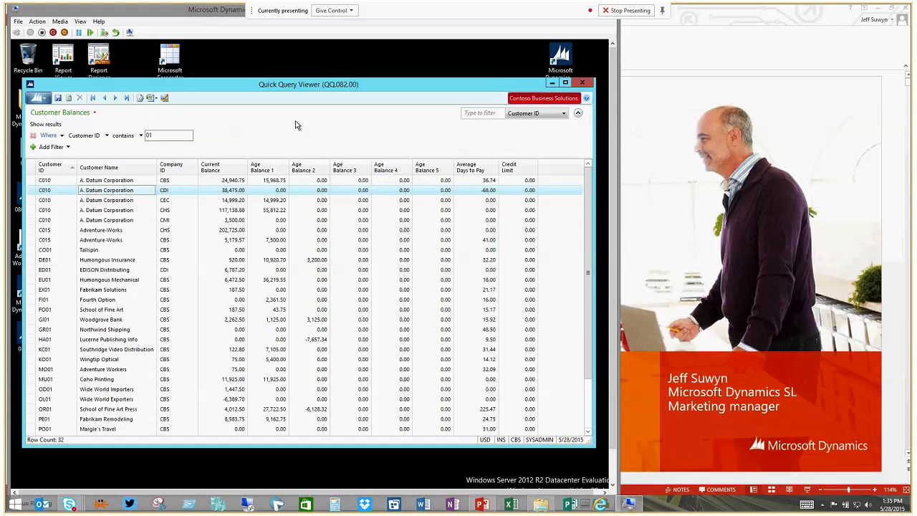
Export the filtered customer balances to Excel with Copy To Table and maximize the resulting workbook.
{"action": "left_click", "coordinate": [155, 99]}
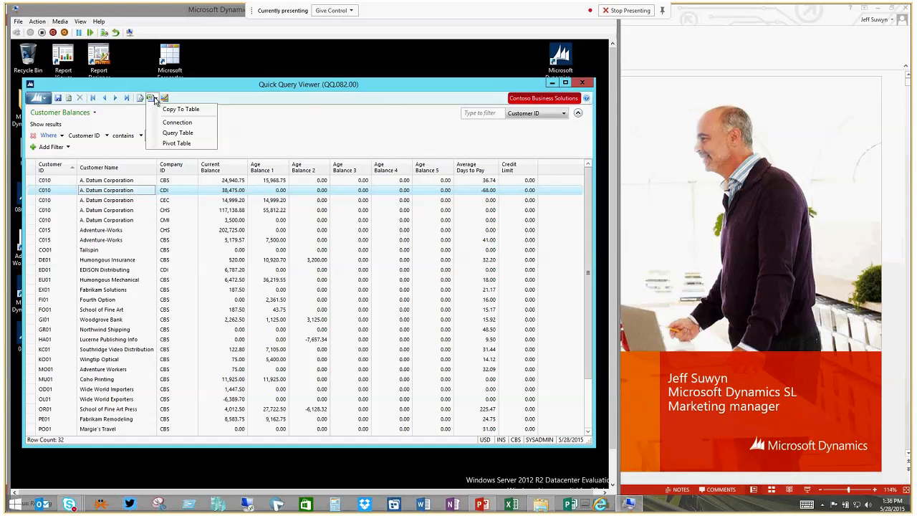
{"action": "left_click", "coordinate": [156, 100]}
{"action": "left_click", "coordinate": [156, 100]}
{"action": "left_click", "coordinate": [170, 111]}
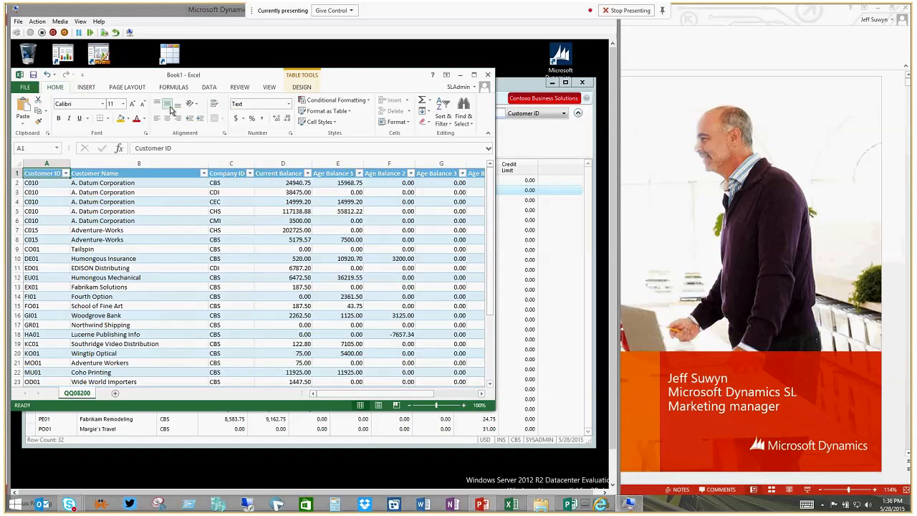
{"action": "left_click", "coordinate": [414, 77]}
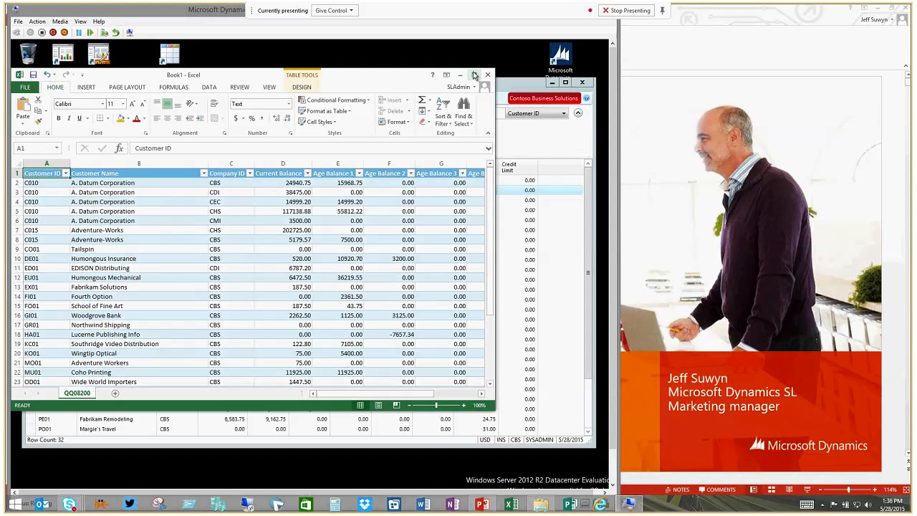
{"action": "left_click", "coordinate": [474, 75]}
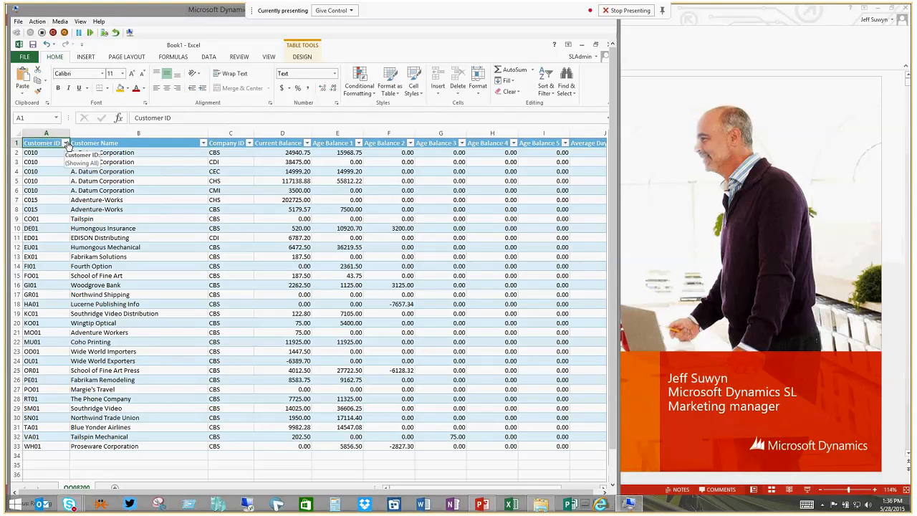
Filter the exported table to exclude Customer IDs C015, CO01 and EU01, and minimize the workbook.
{"action": "left_click", "coordinate": [66, 144]}
{"action": "left_click", "coordinate": [46, 257]}
{"action": "left_click", "coordinate": [42, 279]}
{"action": "left_click", "coordinate": [46, 250]}
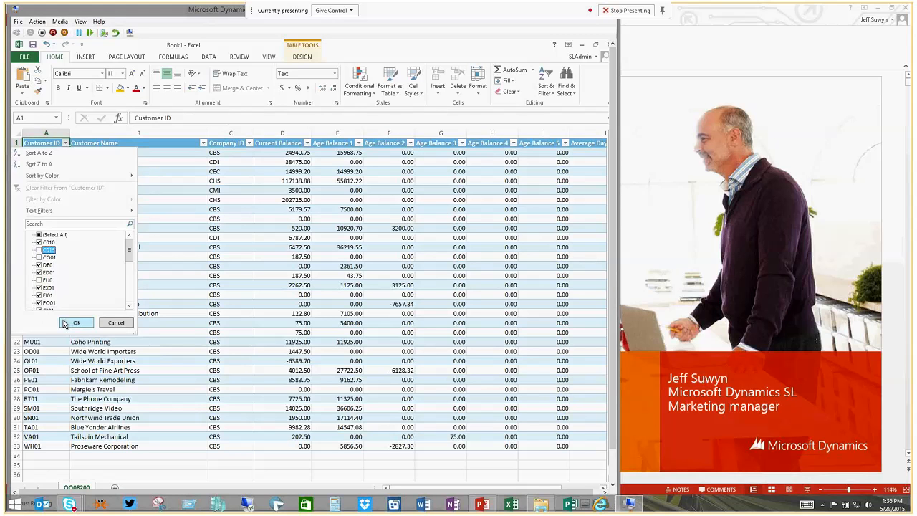
{"action": "left_click", "coordinate": [68, 324]}
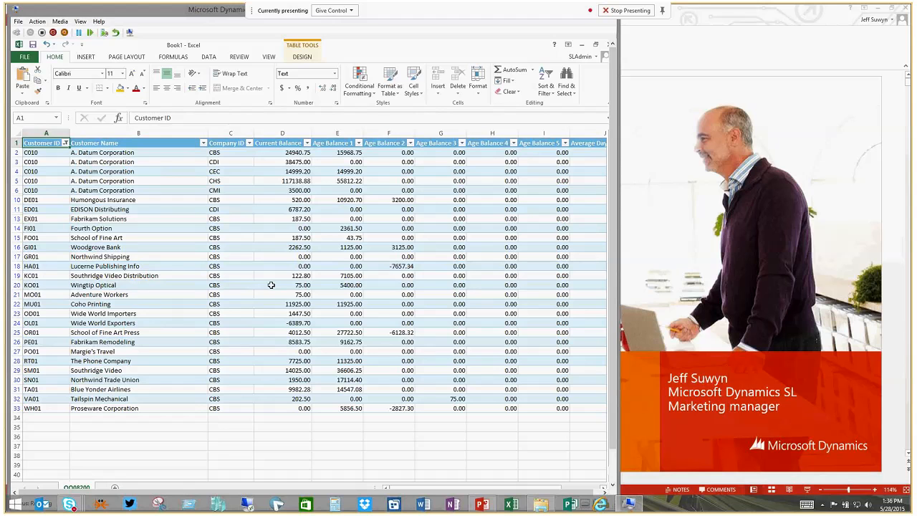
{"action": "left_click", "coordinate": [582, 48]}
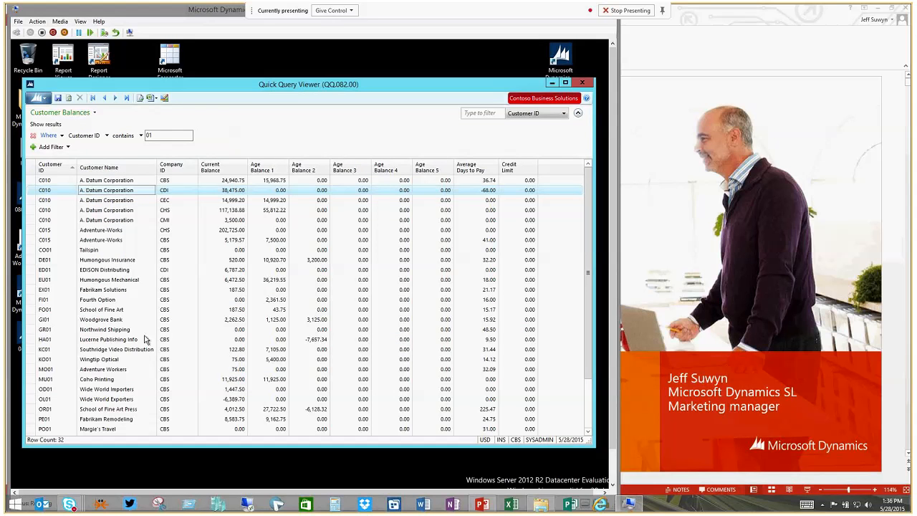
Create an Excel query table from Customer Balances with all rows and columns in a new workbook, worksheet QQ08200, starting at A1.
{"action": "left_click", "coordinate": [155, 97]}
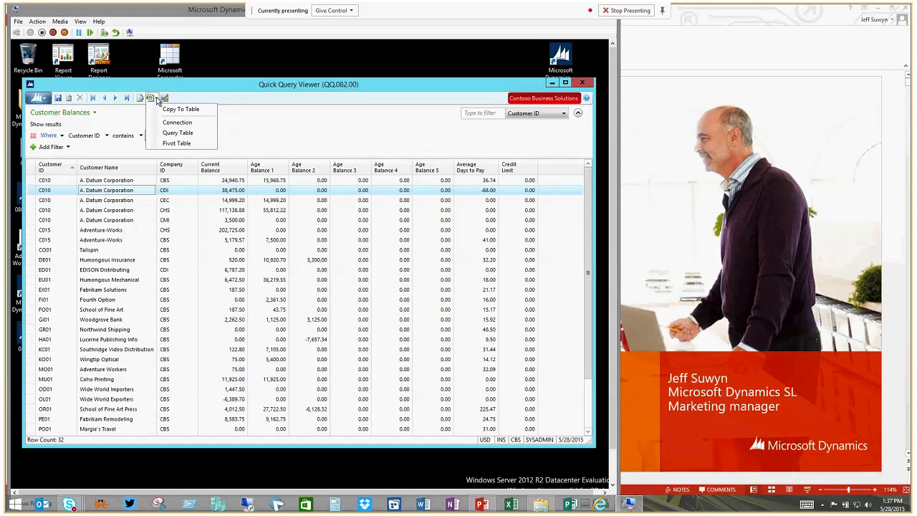
{"action": "left_click", "coordinate": [166, 109]}
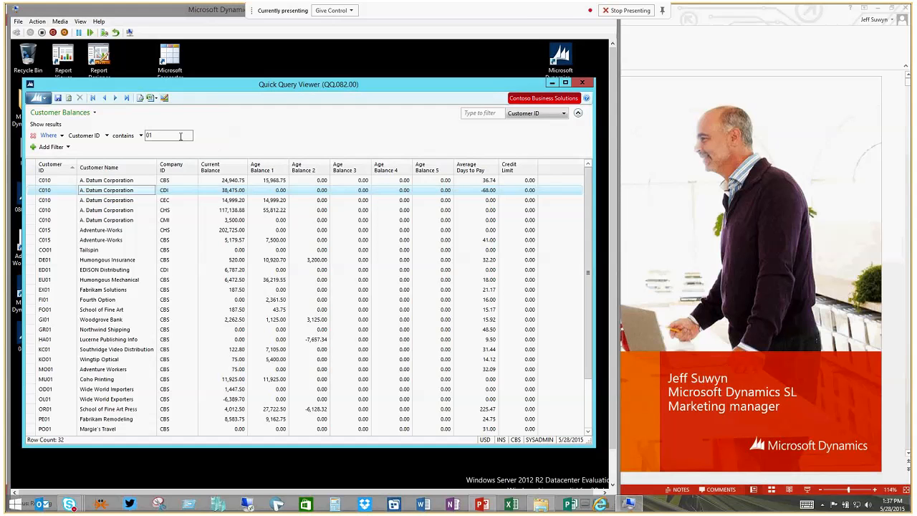
{"action": "left_click", "coordinate": [154, 98]}
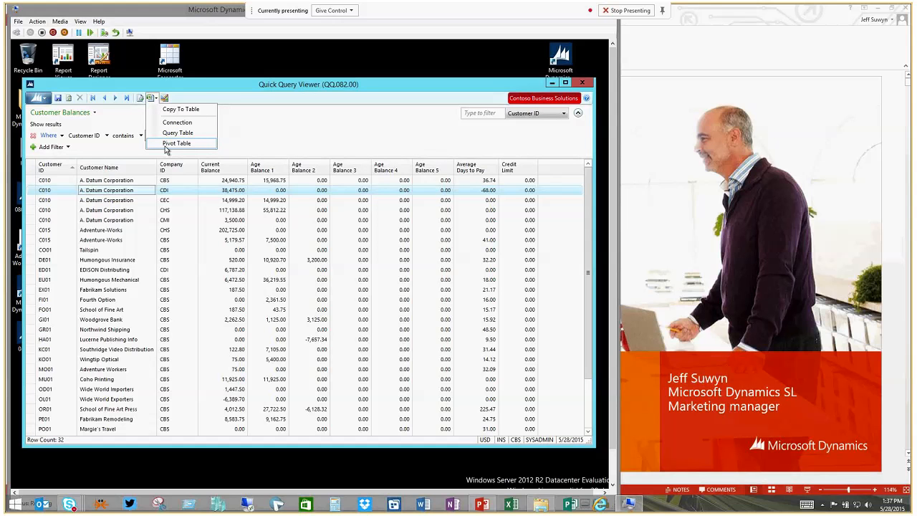
{"action": "left_click", "coordinate": [176, 133]}
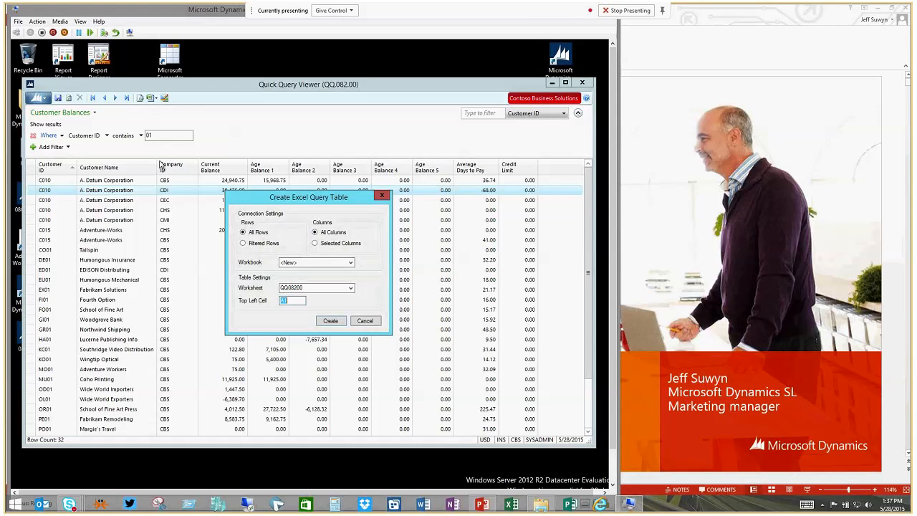
{"action": "left_click", "coordinate": [329, 322]}
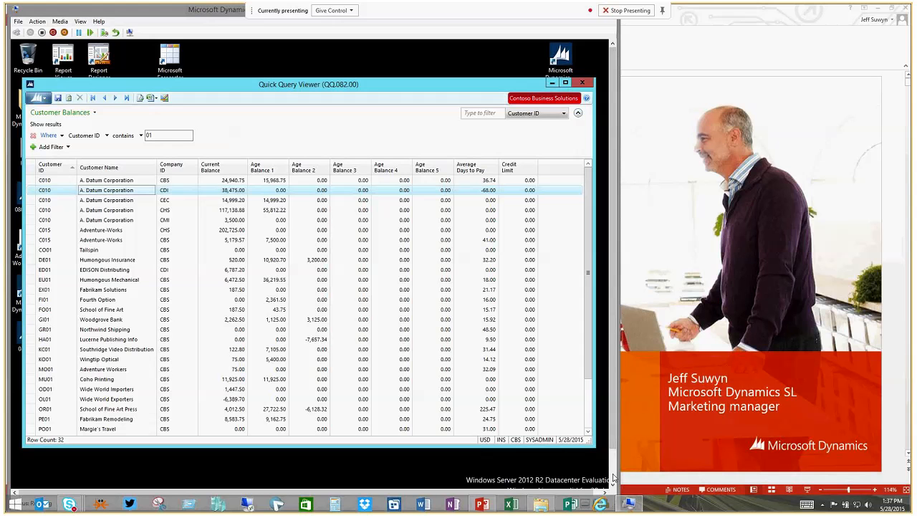
Switch to the Book2 workbook in Excel and widen its window to show the full data connection commands.
{"action": "left_click", "coordinate": [613, 477]}
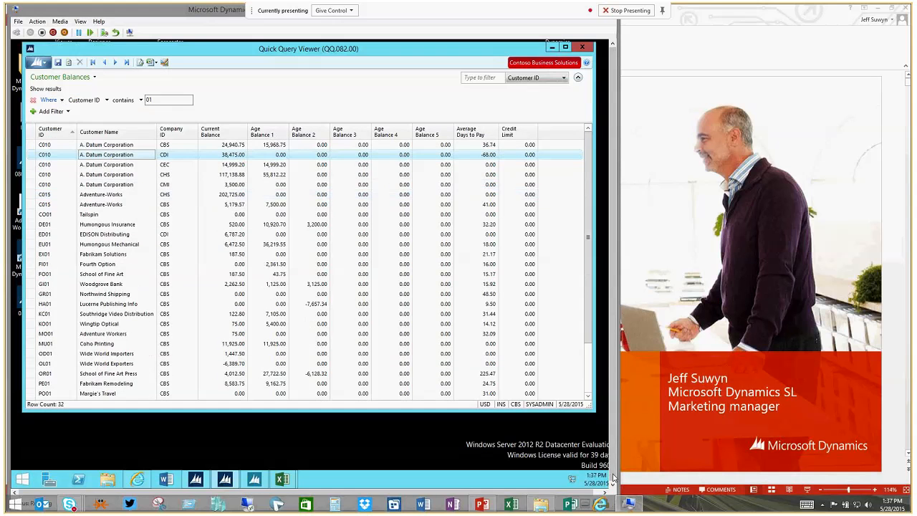
{"action": "mouse_move", "coordinate": [282, 479]}
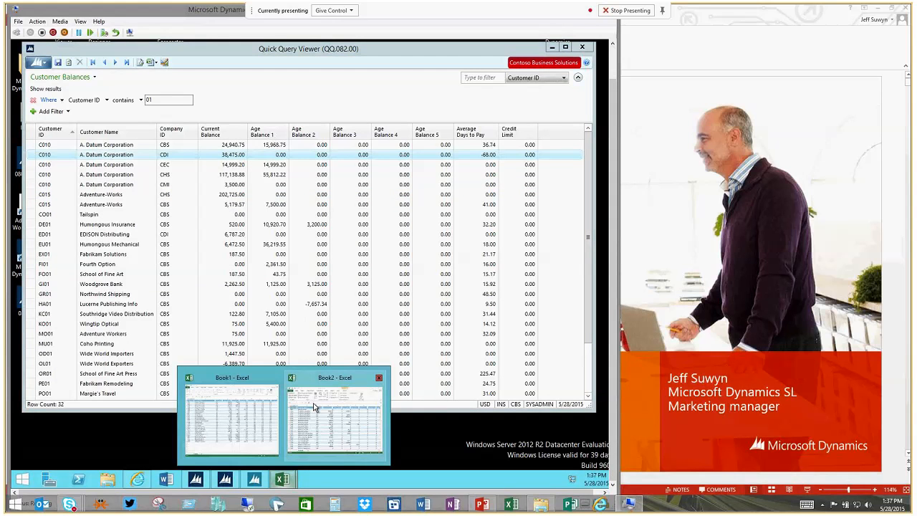
{"action": "left_click", "coordinate": [314, 407]}
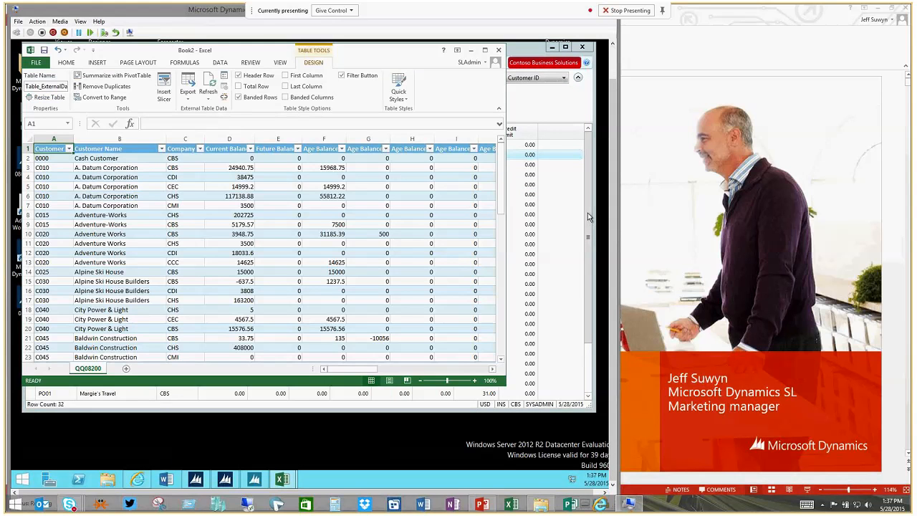
{"action": "left_click_drag", "start_coordinate": [613, 211], "coordinate": [613, 174]}
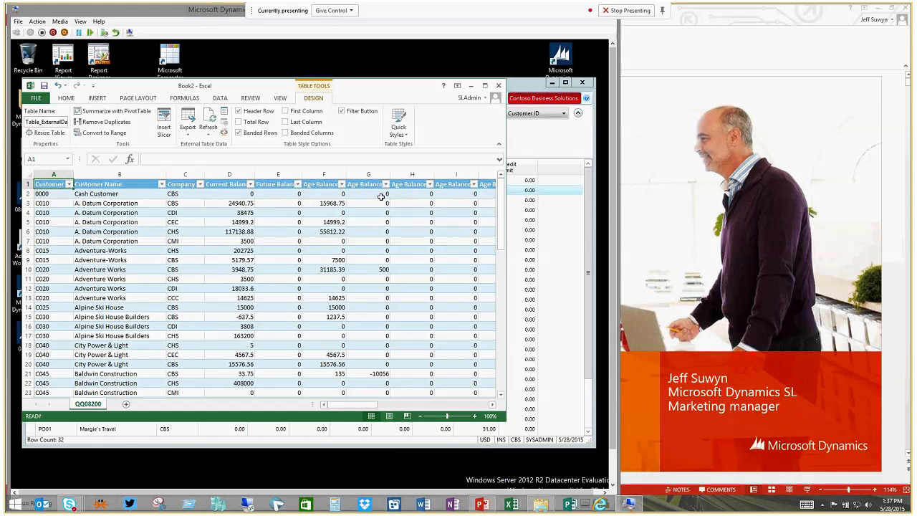
{"action": "left_click", "coordinate": [219, 98]}
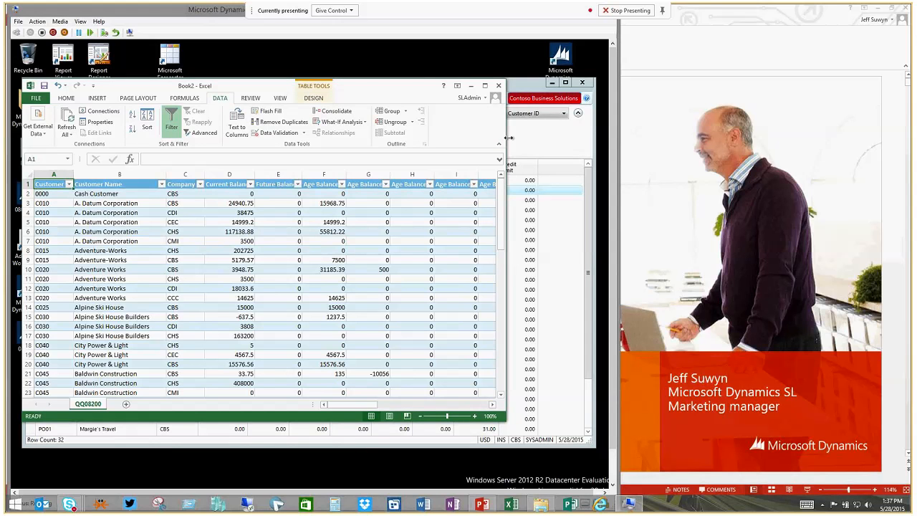
{"action": "left_click_drag", "start_coordinate": [508, 137], "coordinate": [585, 138]}
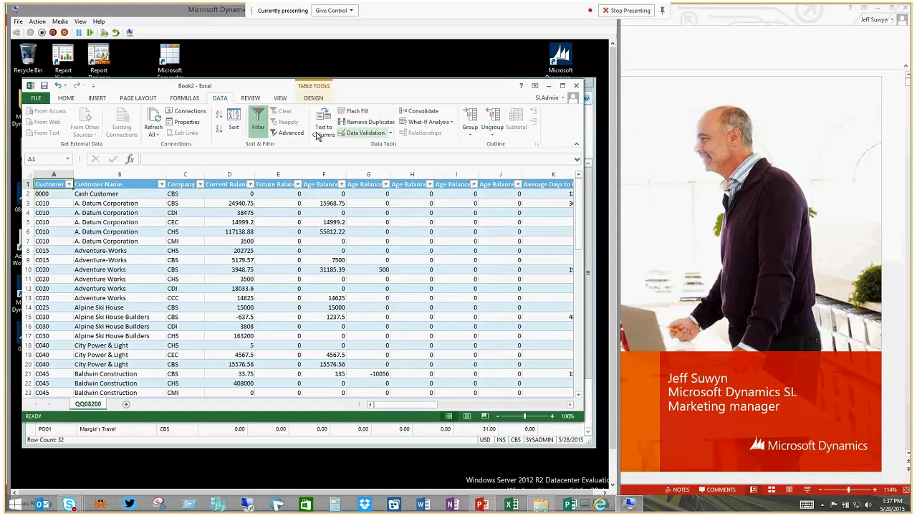
Open the properties of the workbook's Customer Balances connection and examine the connection string in its definition.
{"action": "left_click", "coordinate": [189, 111]}
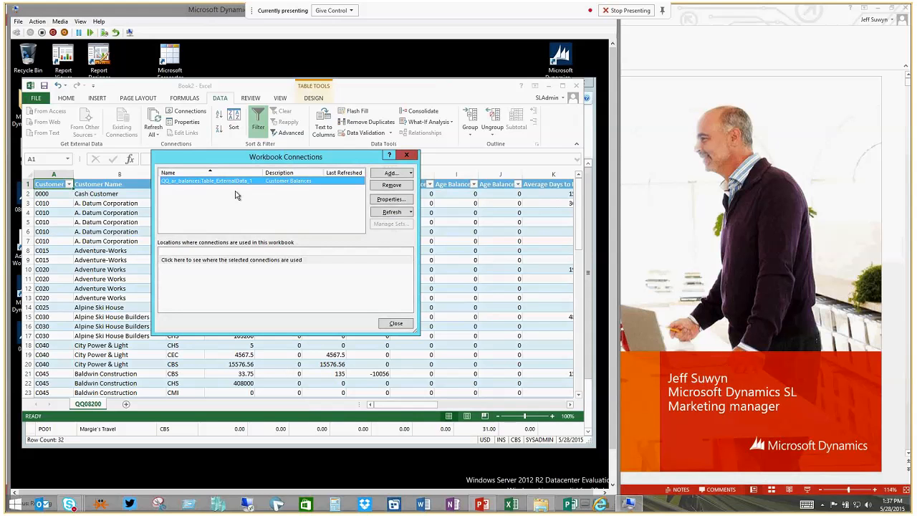
{"action": "left_click", "coordinate": [388, 200]}
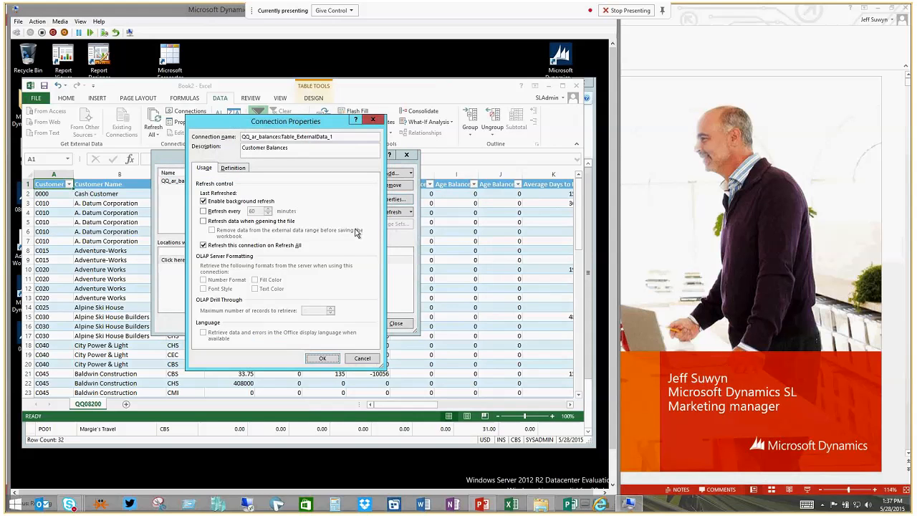
{"action": "left_click", "coordinate": [240, 168]}
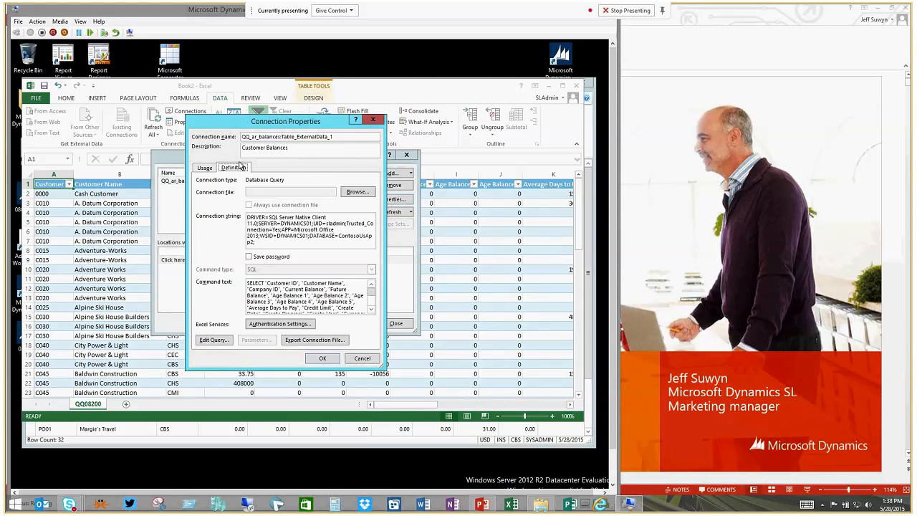
{"action": "triple_click", "coordinate": [269, 245]}
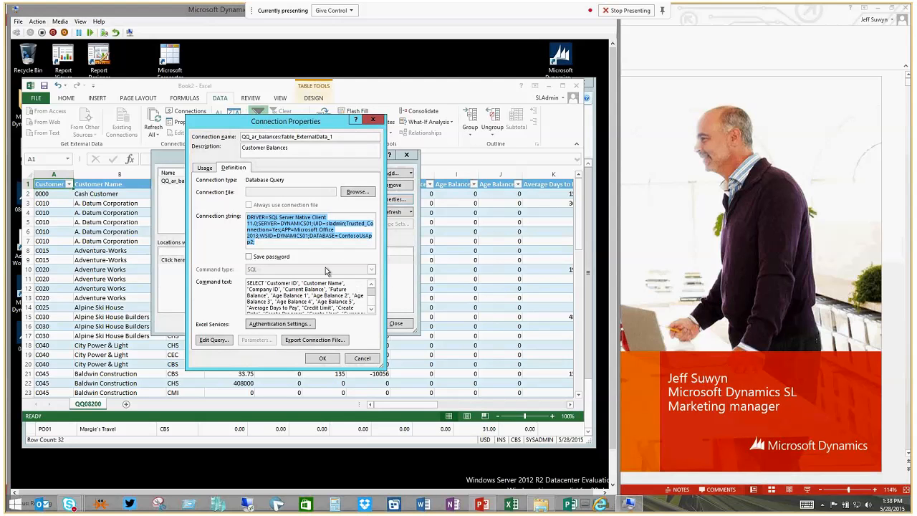
Close the workbook's connection dialogs and refresh all of its external data, leaving the workbook minimized.
{"action": "left_click", "coordinate": [271, 295]}
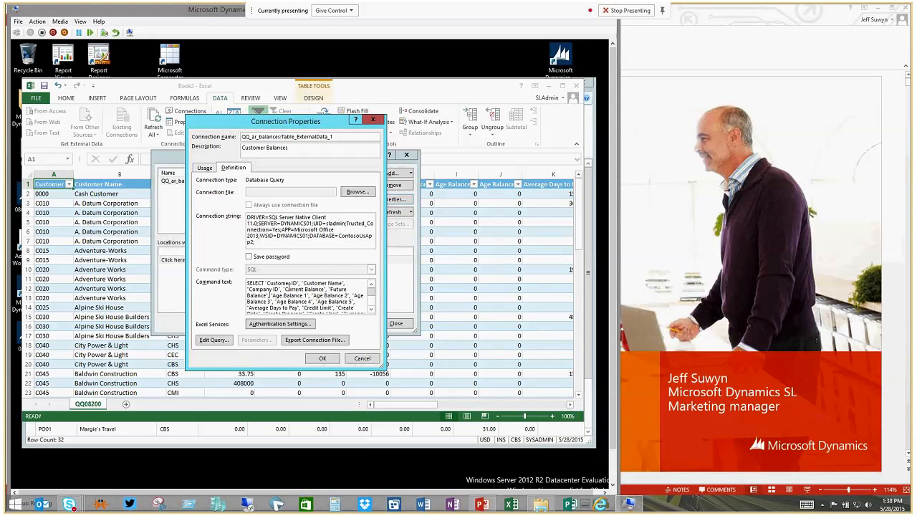
{"action": "left_click", "coordinate": [321, 359]}
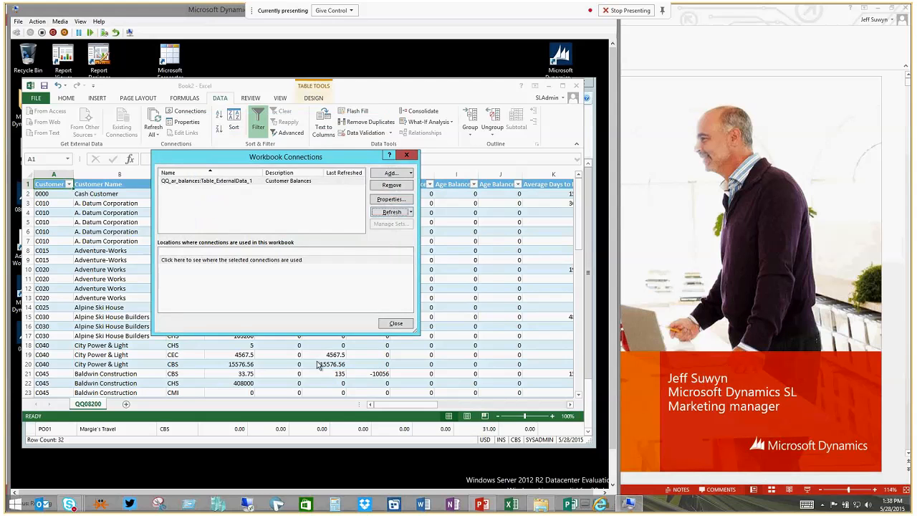
{"action": "left_click", "coordinate": [393, 327]}
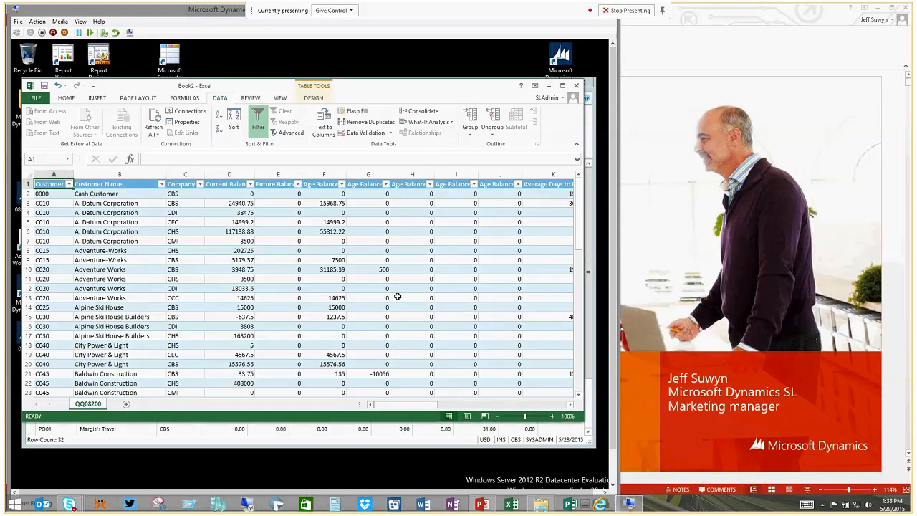
{"action": "left_click", "coordinate": [152, 122]}
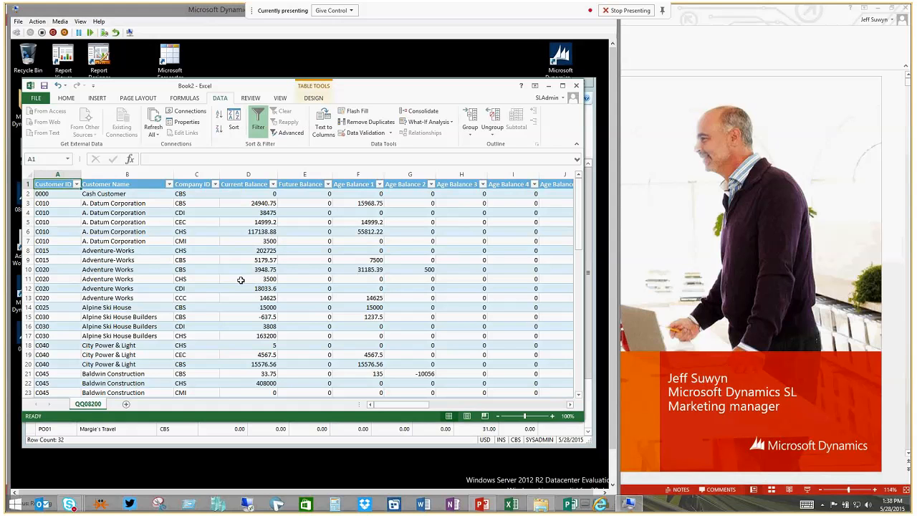
{"action": "left_click", "coordinate": [551, 86]}
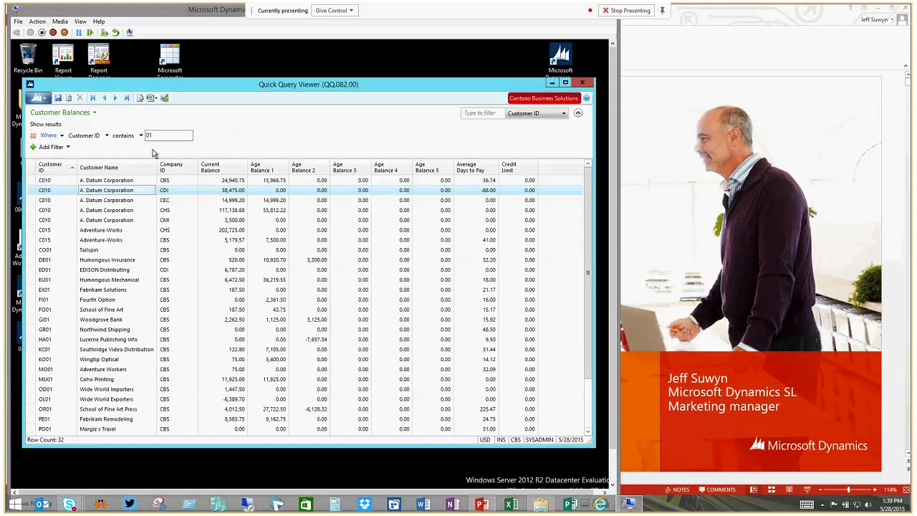
{"action": "left_click", "coordinate": [154, 98]}
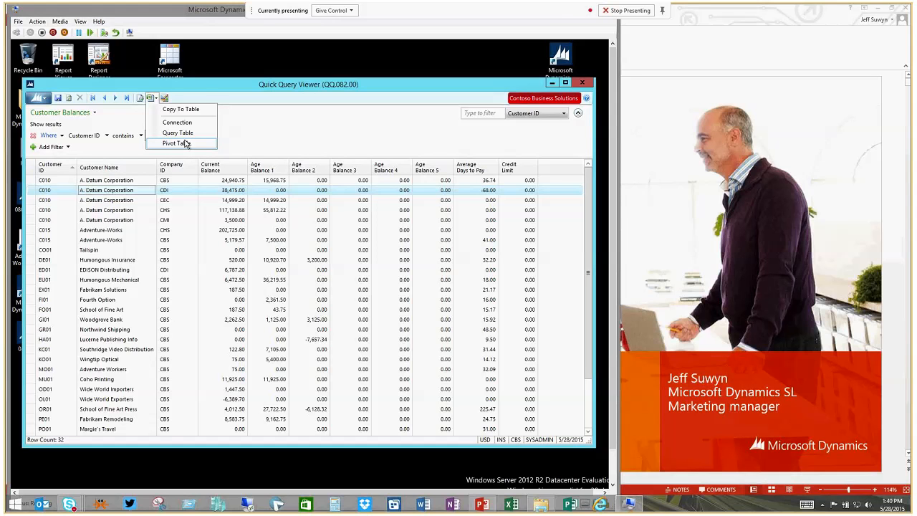
{"action": "left_click", "coordinate": [202, 83]}
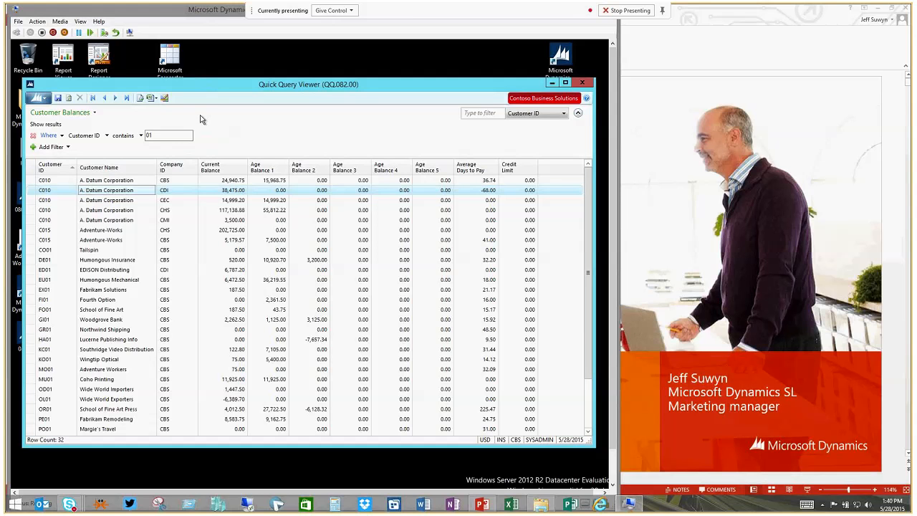
Start an SSRS report titled Customer Balances Detail from the quick query, with type Table - Detail and Customer ID as the first report parameter.
{"action": "left_click", "coordinate": [165, 99]}
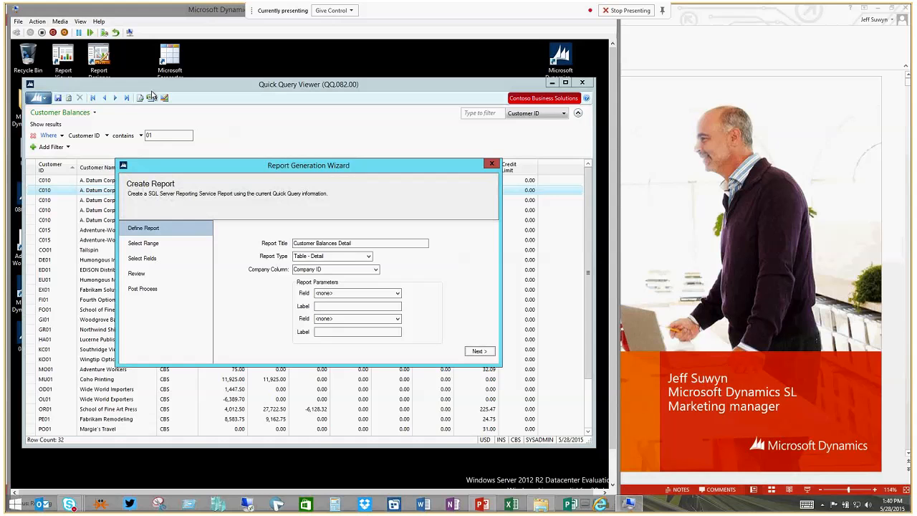
{"action": "left_click", "coordinate": [368, 257]}
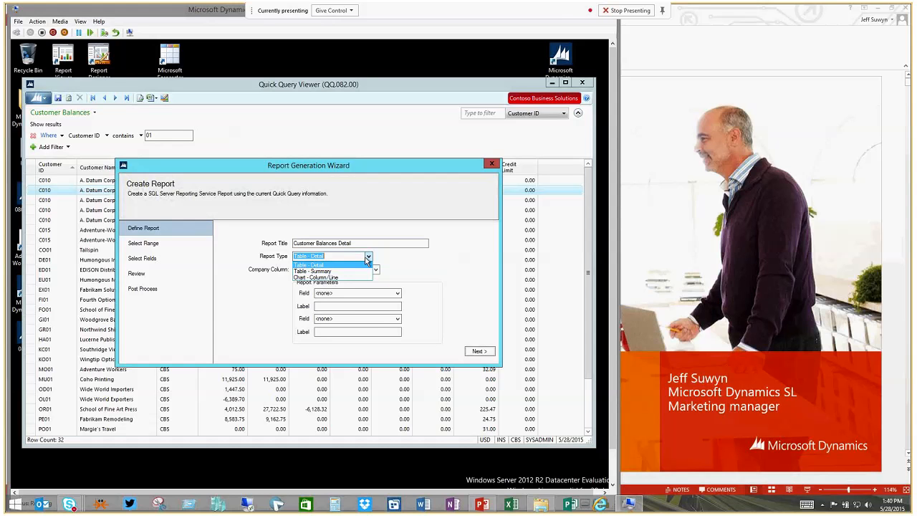
{"action": "left_click", "coordinate": [311, 265]}
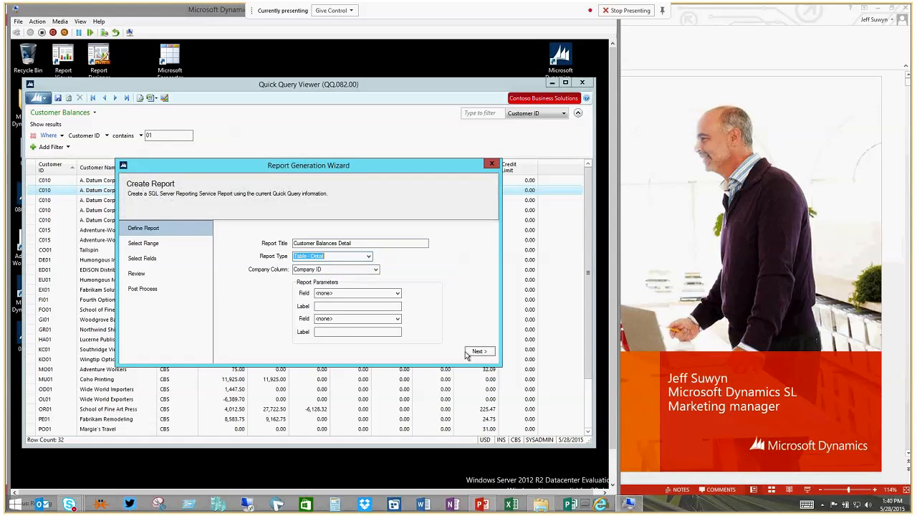
{"action": "left_click", "coordinate": [397, 295]}
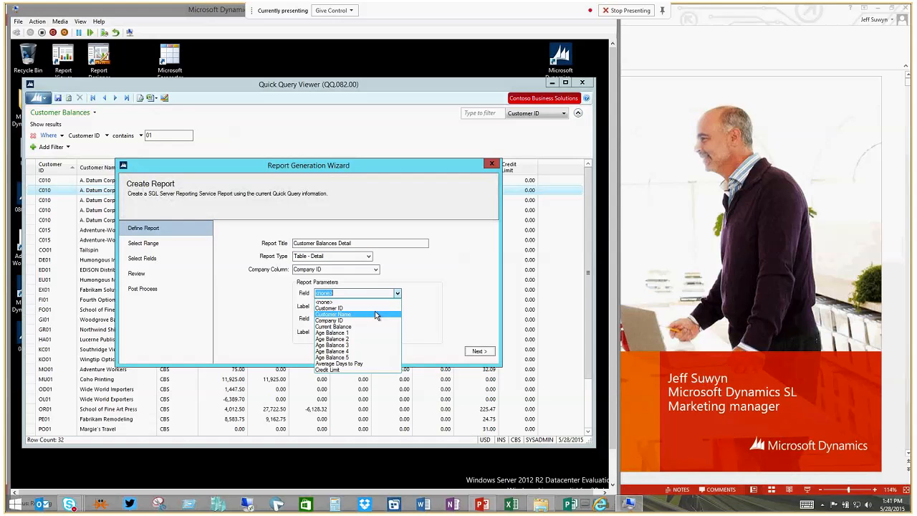
{"action": "left_click", "coordinate": [372, 308]}
Keep all displayed fields in the report, generate its files and upload it to the report server.
{"action": "left_click", "coordinate": [475, 351]}
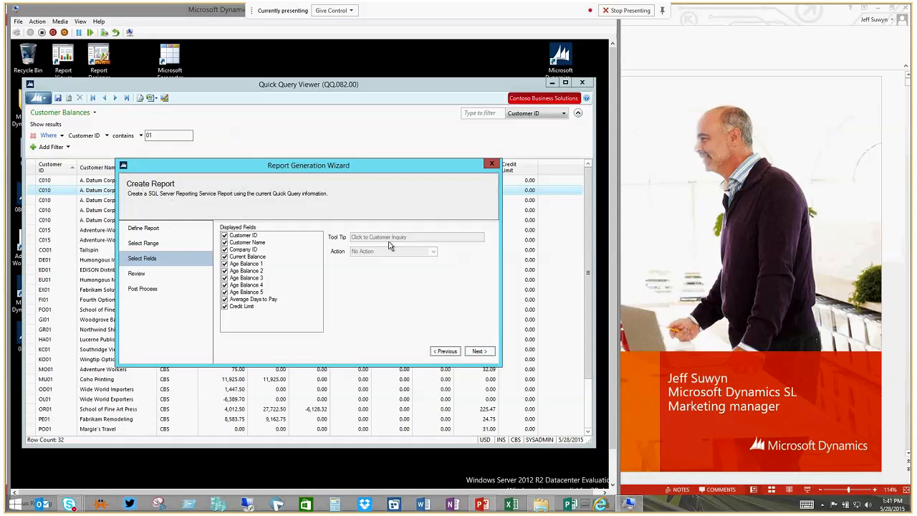
{"action": "left_click", "coordinate": [477, 351]}
{"action": "left_click", "coordinate": [475, 352]}
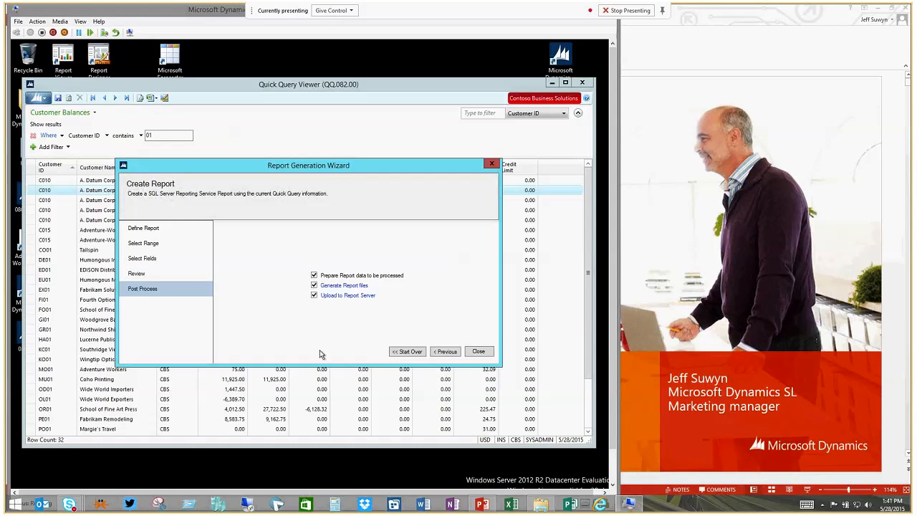
Open the Customer Balances Detail report from the Financial folder on the report server, view its parameters and minimize the browser.
{"action": "left_click", "coordinate": [351, 298]}
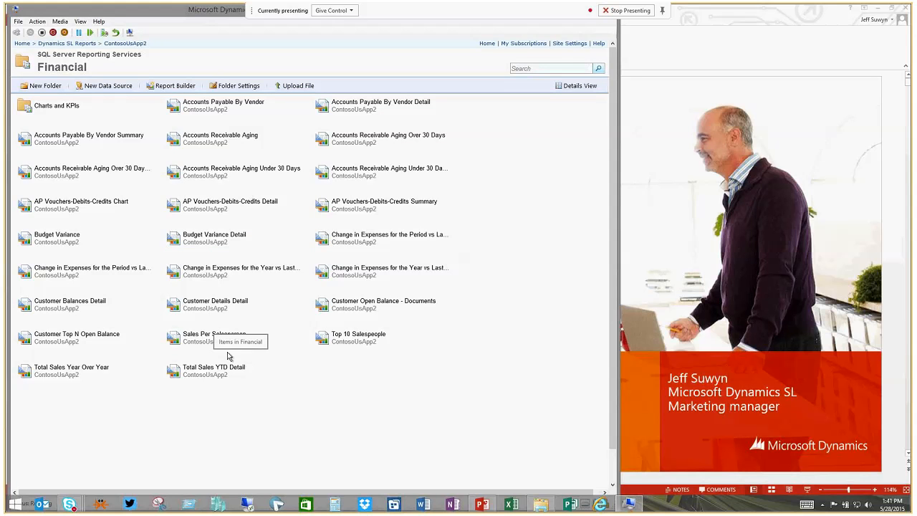
{"action": "left_click", "coordinate": [78, 303]}
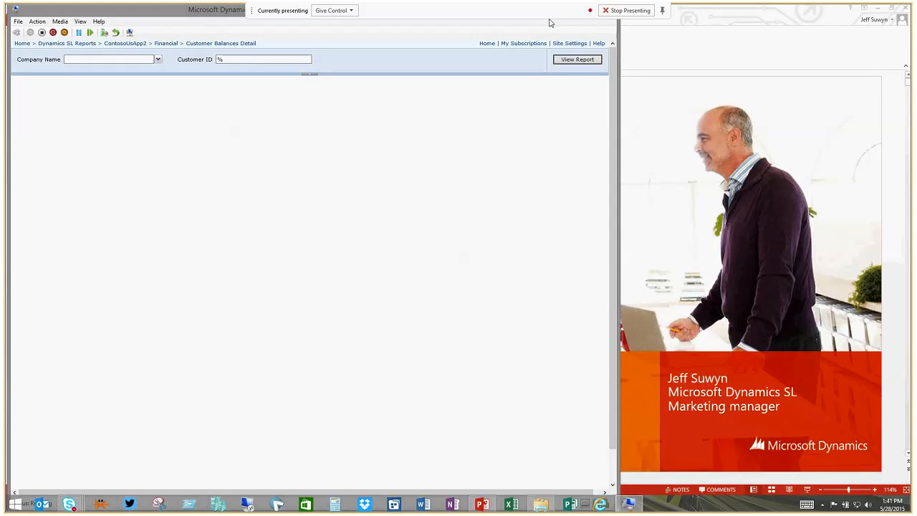
{"action": "mouse_move", "coordinate": [584, 50]}
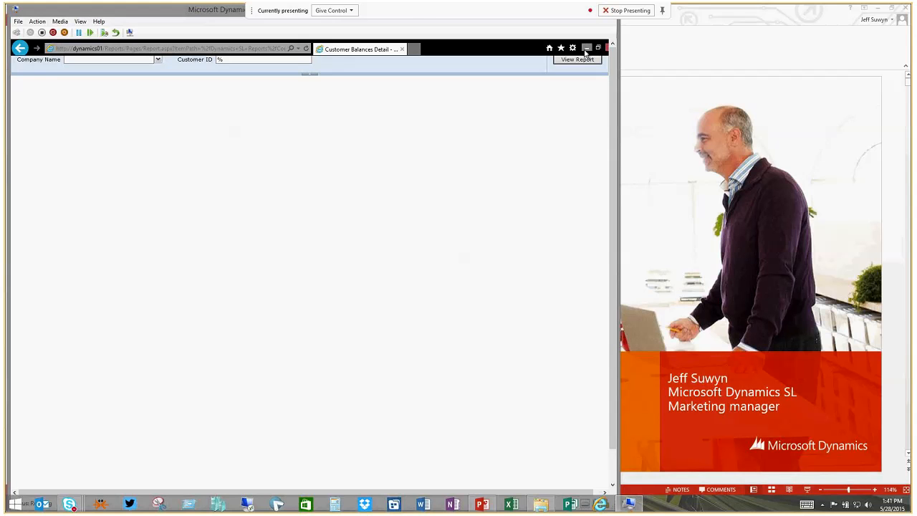
{"action": "left_click", "coordinate": [586, 48]}
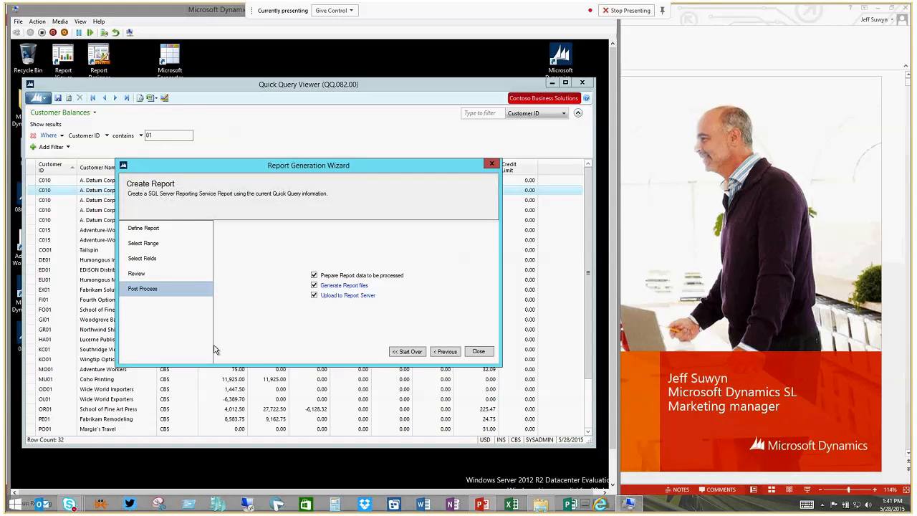
Start the report wizard over, look through the available report types for a Customer Balances Summary report and exit the wizard.
{"action": "left_click", "coordinate": [407, 352]}
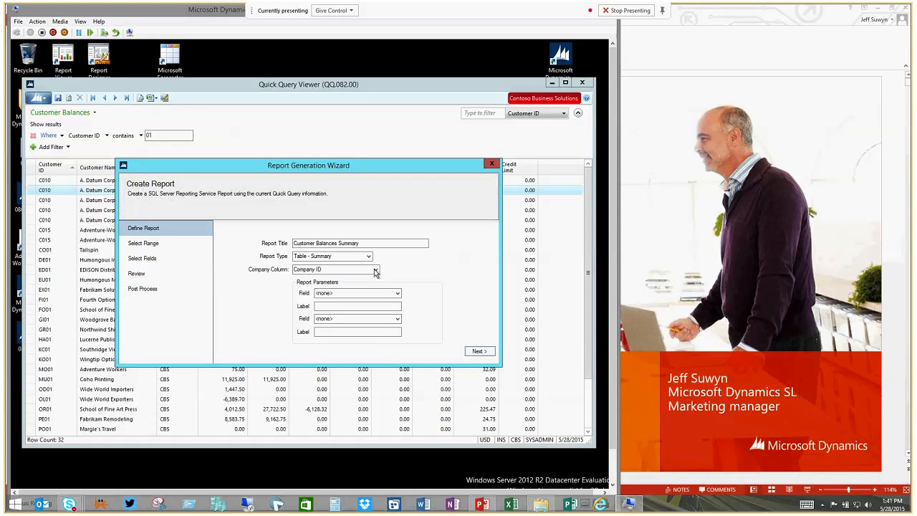
{"action": "left_click", "coordinate": [368, 257]}
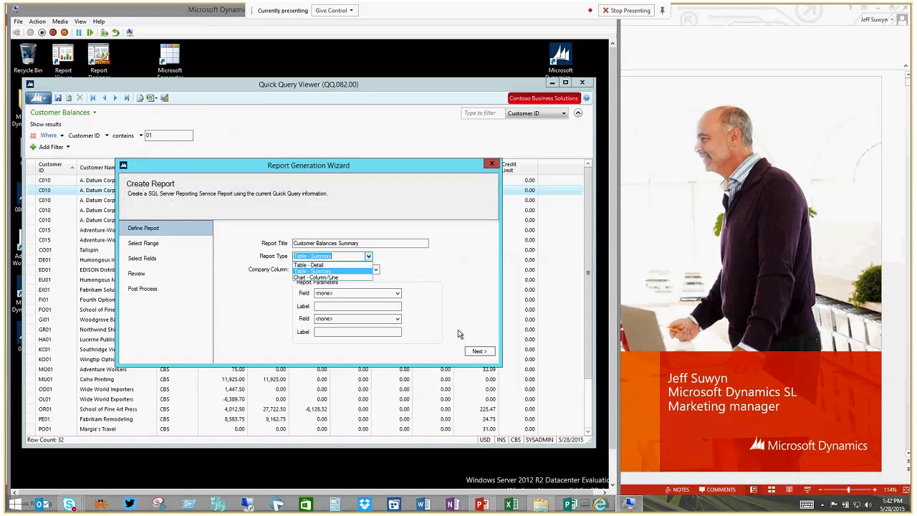
{"action": "left_click", "coordinate": [492, 164]}
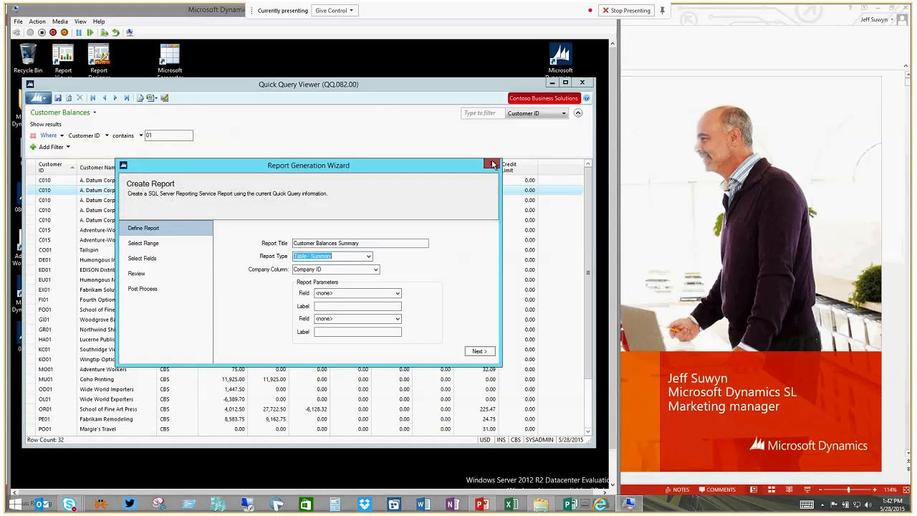